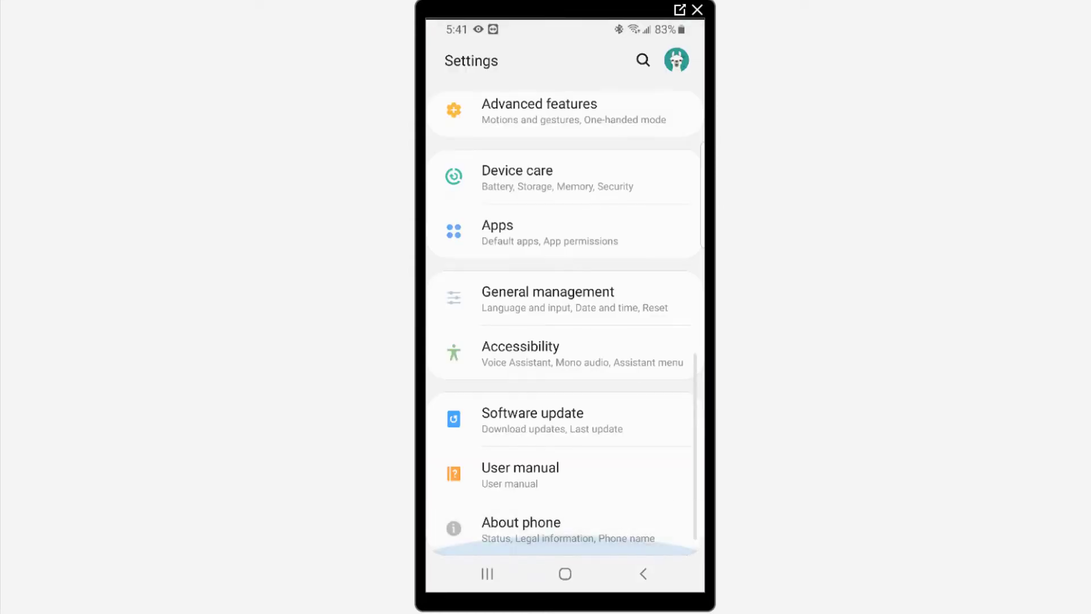
# Step: Reach Software information under About phone and tap Build number repeatedly to unlock developer mode
pyautogui.click(522, 529)
pyautogui.scroll(-3, 512, 329)
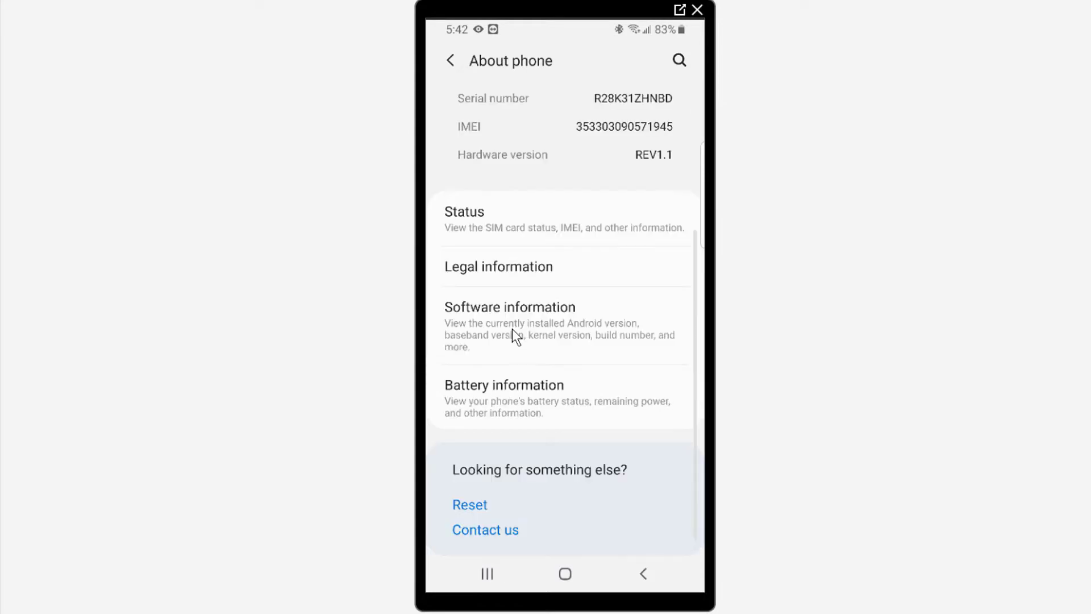
pyautogui.click(513, 333)
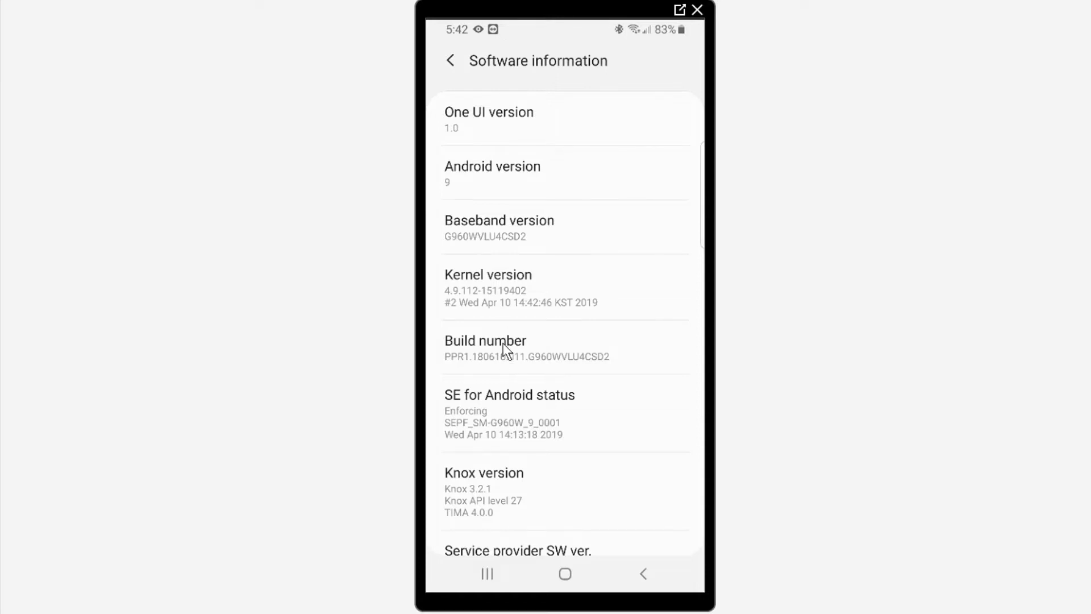
pyautogui.click(503, 343)
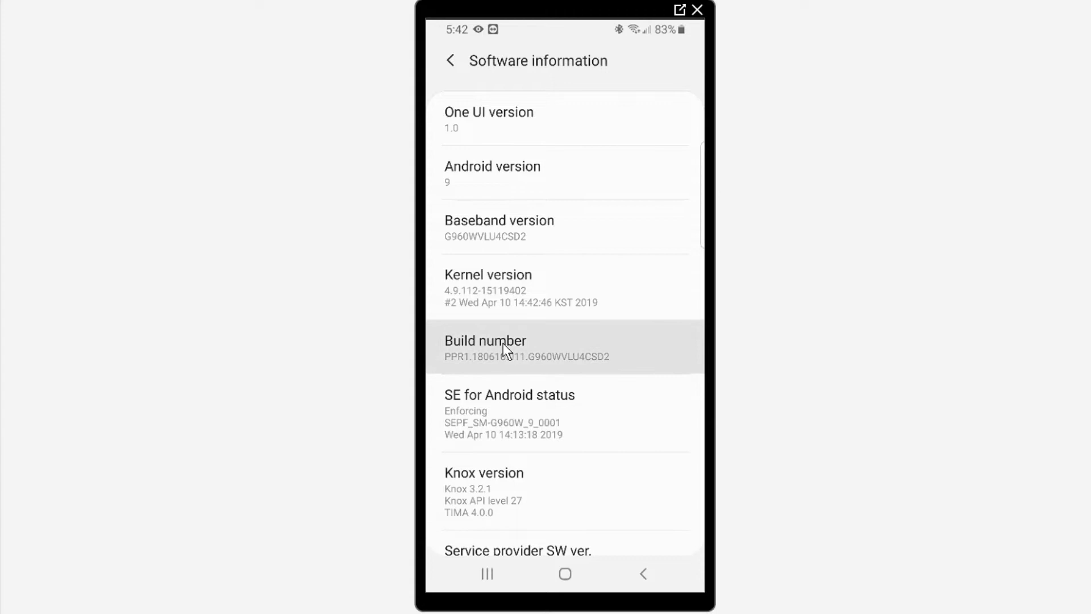
pyautogui.click(503, 344)
pyautogui.click(503, 344)
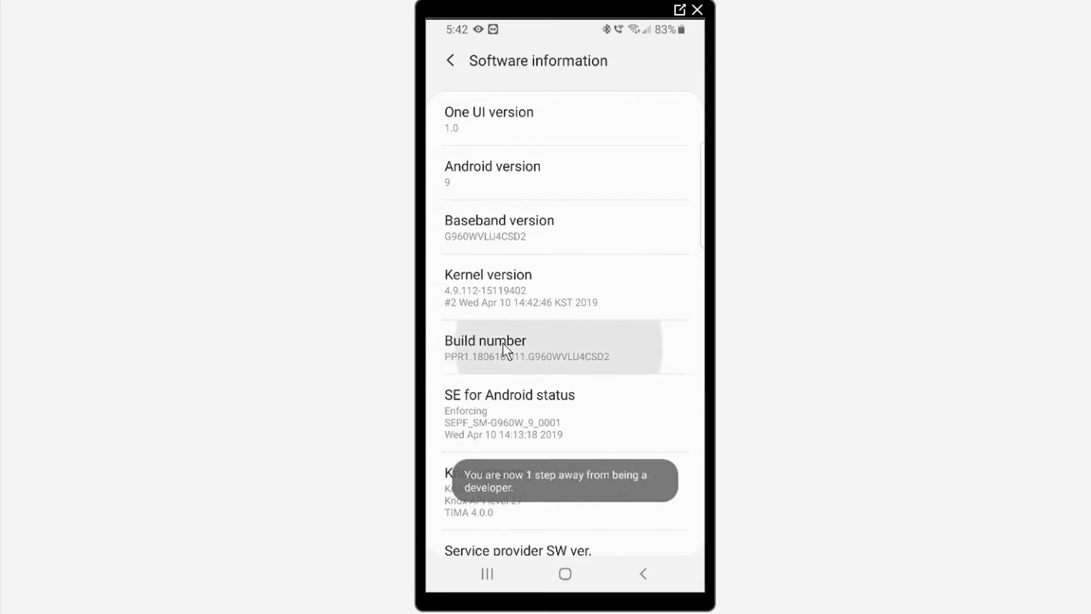
pyautogui.click(503, 343)
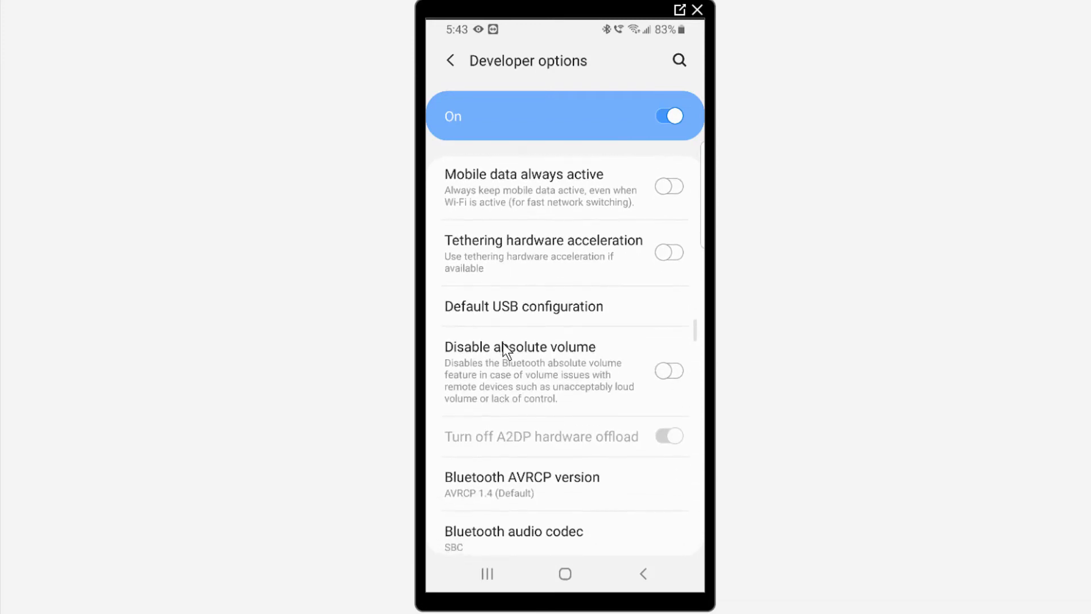
pyautogui.scroll(-5, 503, 349)
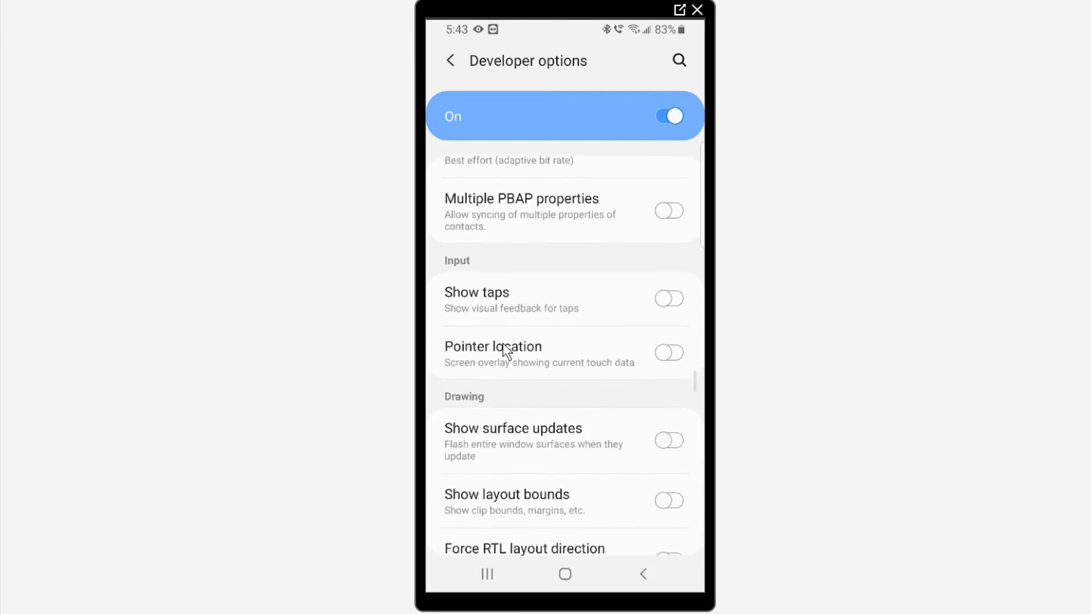
pyautogui.scroll(-3, 503, 350)
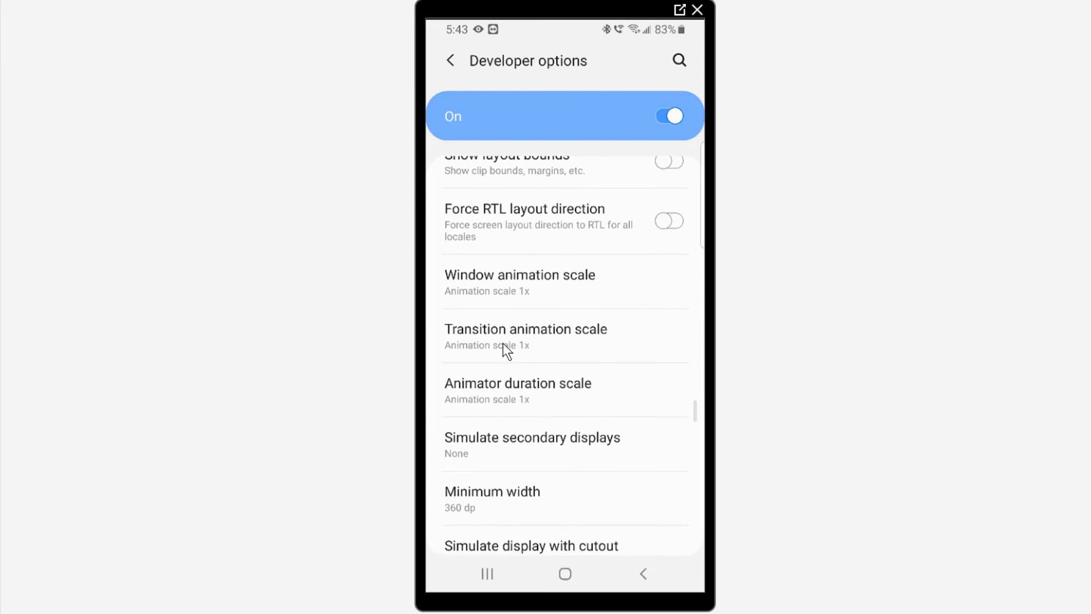
pyautogui.scroll(-3, 504, 343)
pyautogui.scroll(-2, 503, 344)
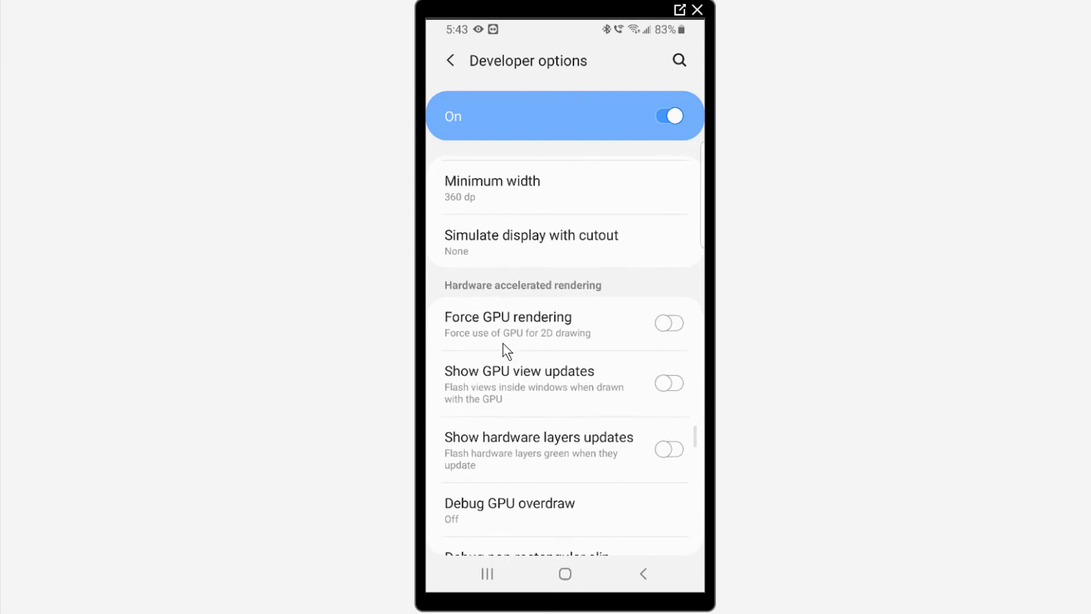
pyautogui.scroll(-3, 503, 344)
pyautogui.scroll(-3, 503, 344)
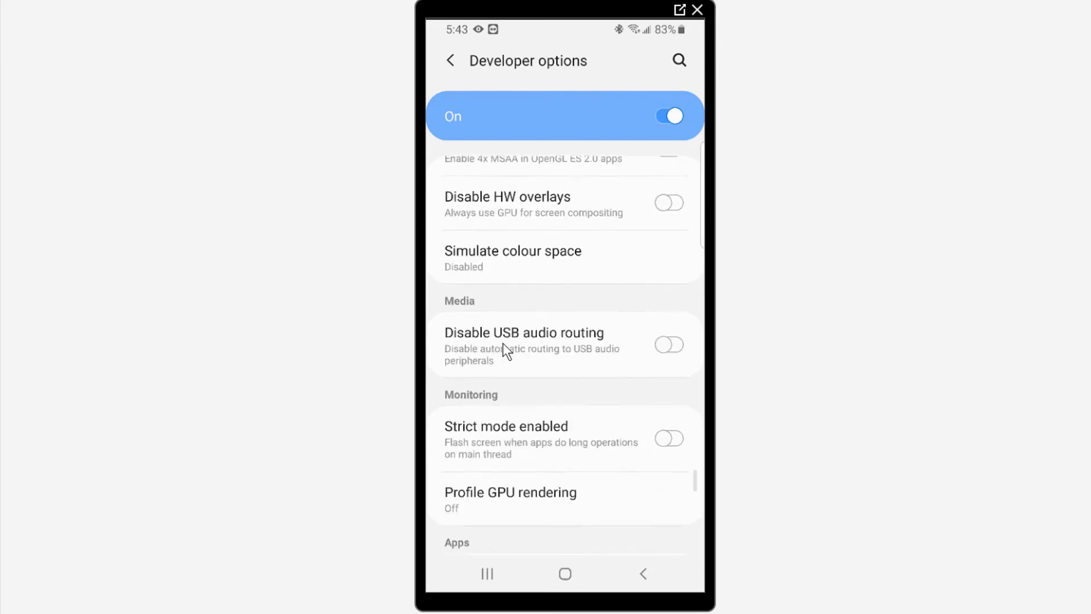
pyautogui.scroll(-2, 503, 344)
pyautogui.scroll(-1, 503, 344)
pyautogui.scroll(-4, 503, 343)
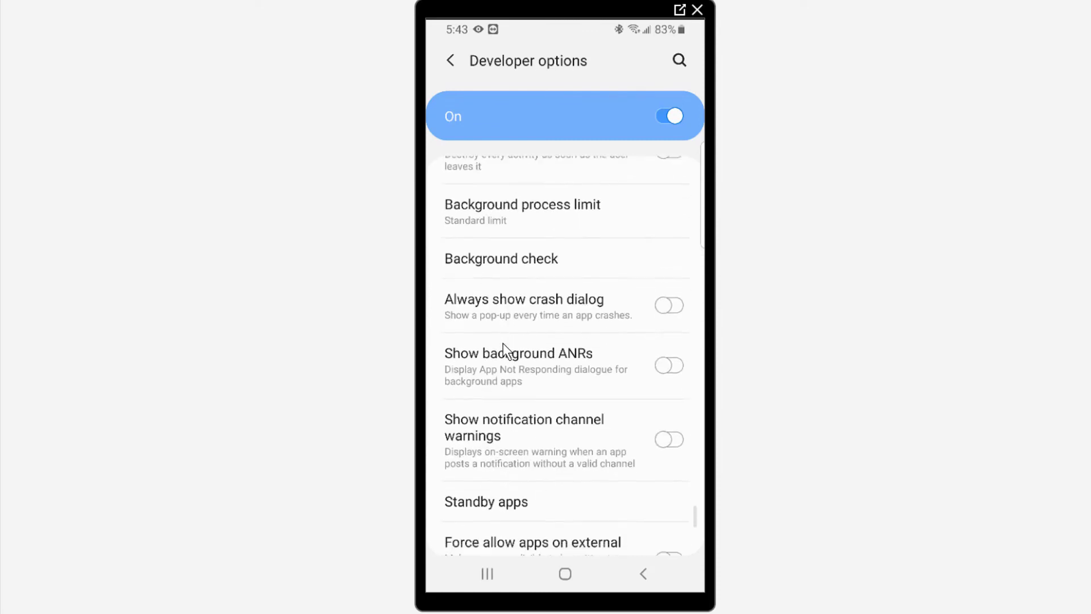
pyautogui.scroll(-2, 503, 344)
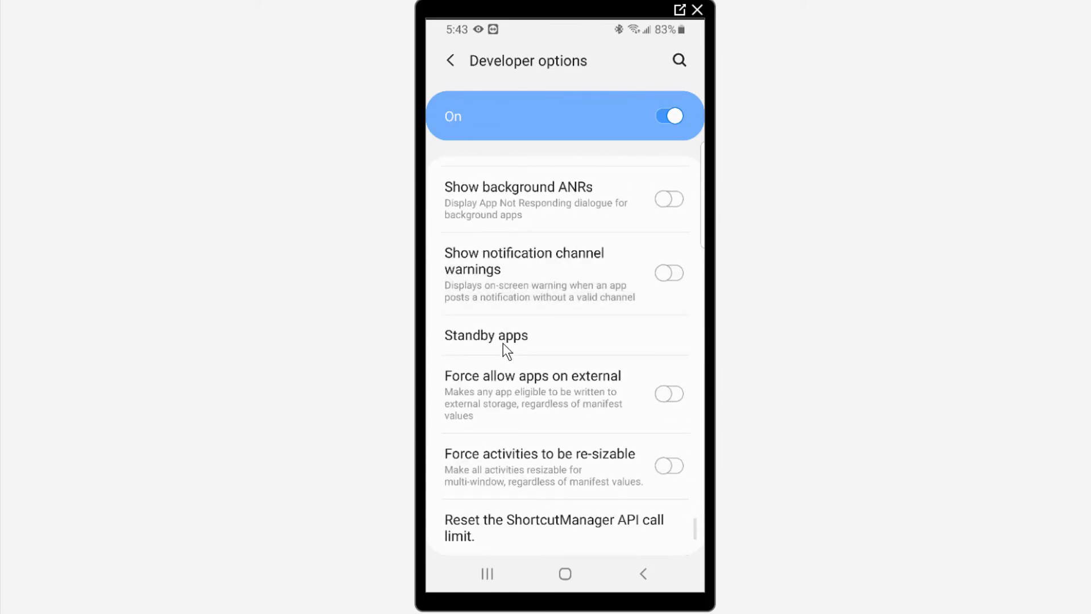
# Step: Back out of Developer options to the Settings list, then return to the home screen
pyautogui.press('Escape')
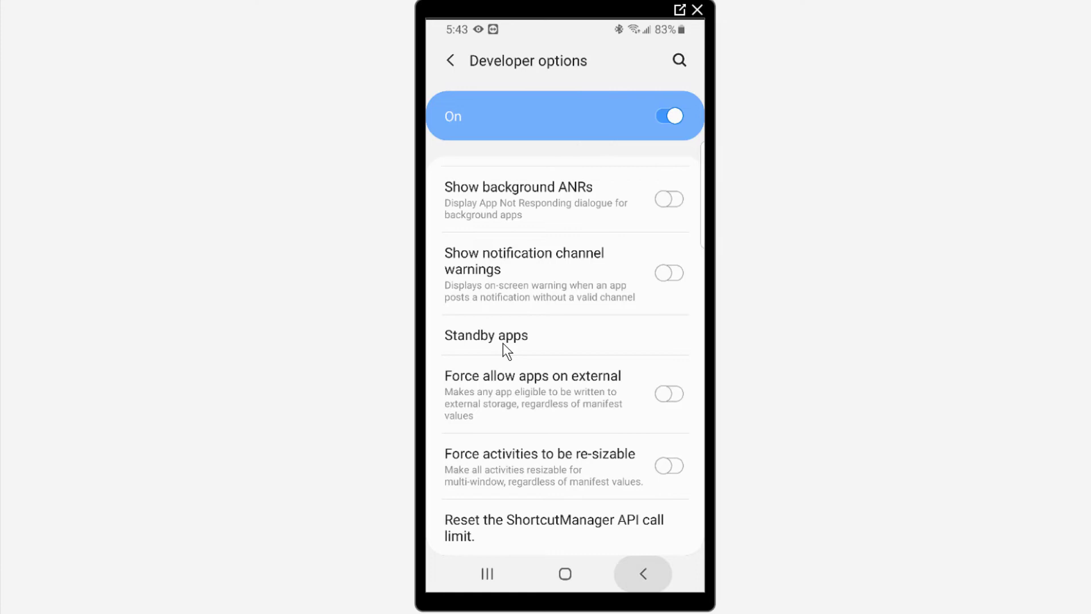
pyautogui.press('Home')
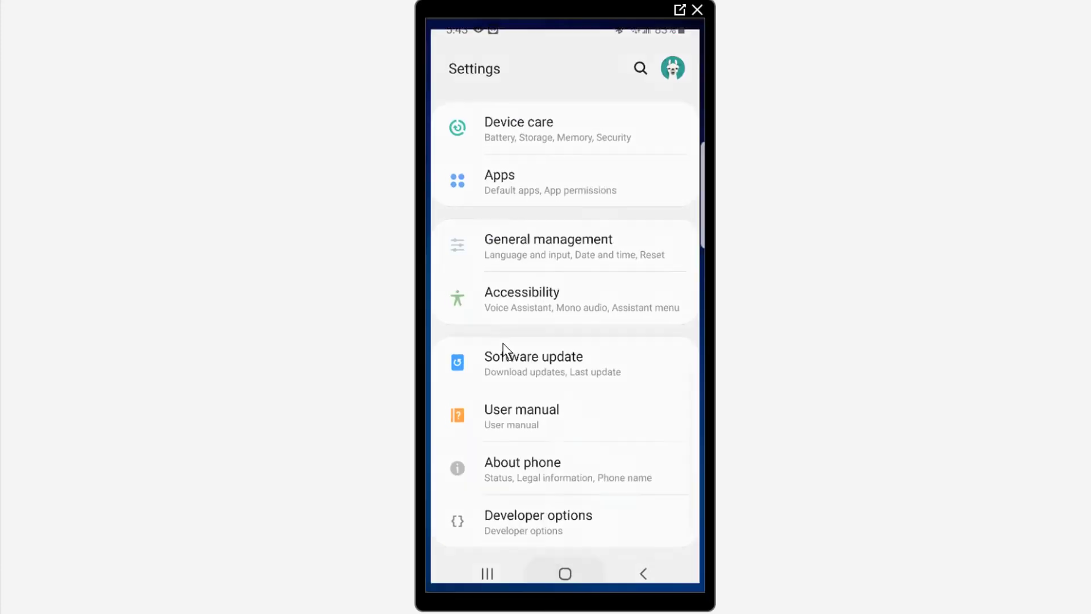